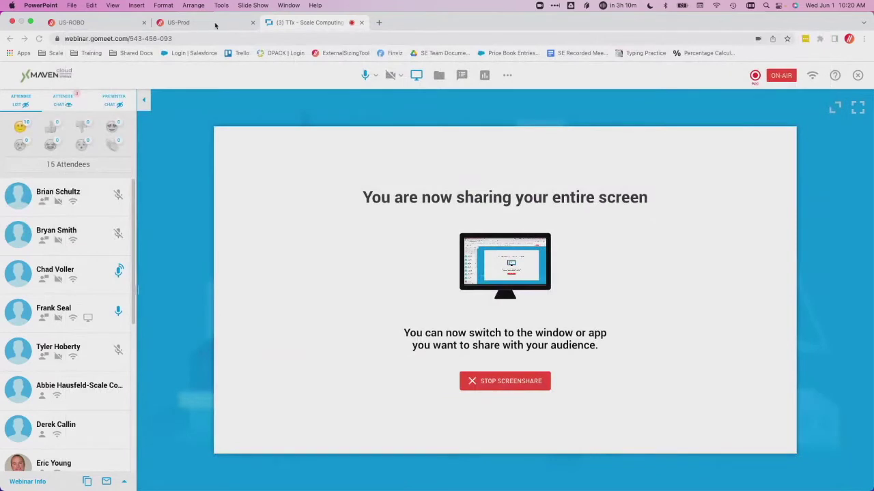
Switch to the US-Prod tab to show node RAM usage and the Frank group's VMs
click(215, 26)
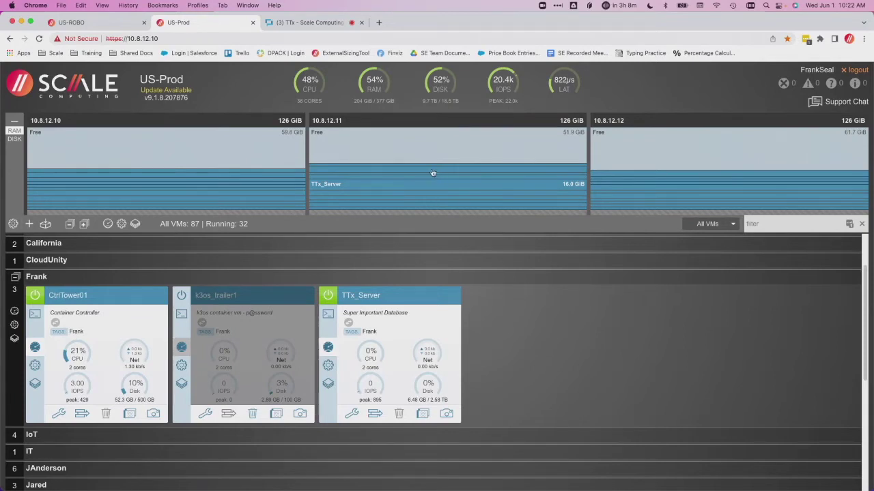
Show per-drive disk usage (900 GB SAS, 480 GB SSD) for nodes 10.8.12.10–12
mouse_move(432, 173)
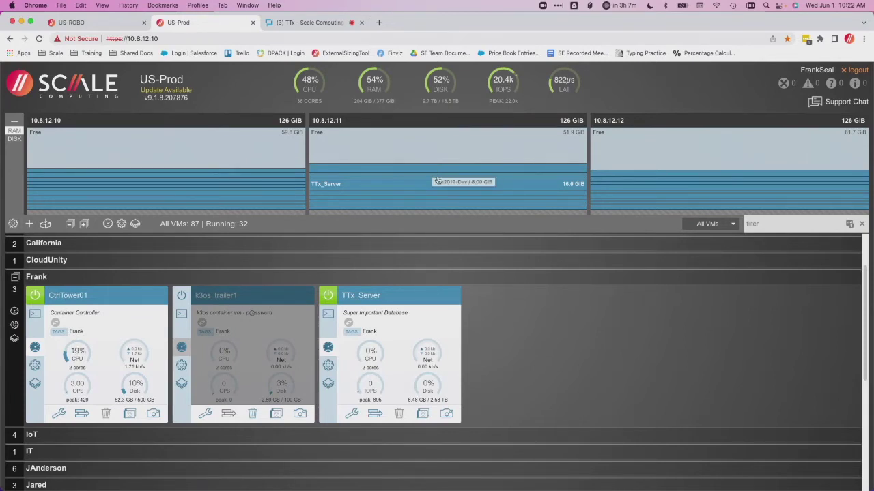
click(15, 139)
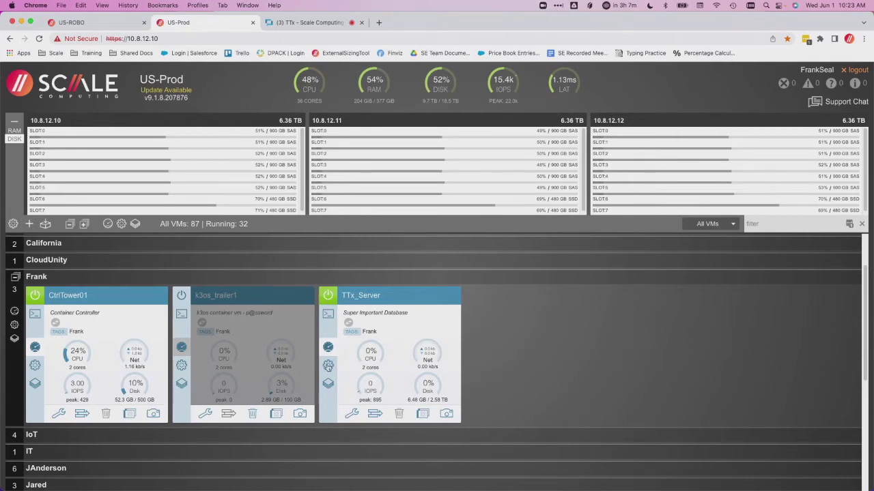
Open TTx_Server's disk list and the Block Device Info for its 2.00 TB disk 8d9dc45d
click(328, 365)
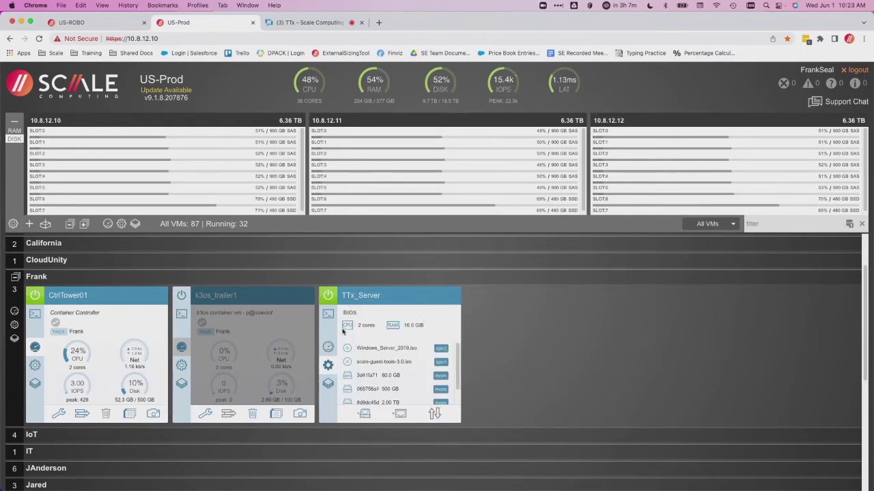
scroll(382, 372, down, 1)
scroll(383, 372, down, 1)
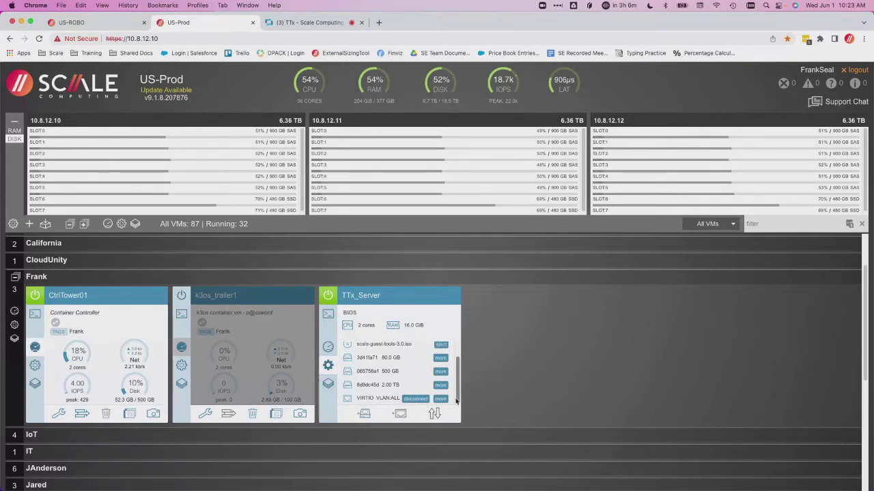
click(440, 386)
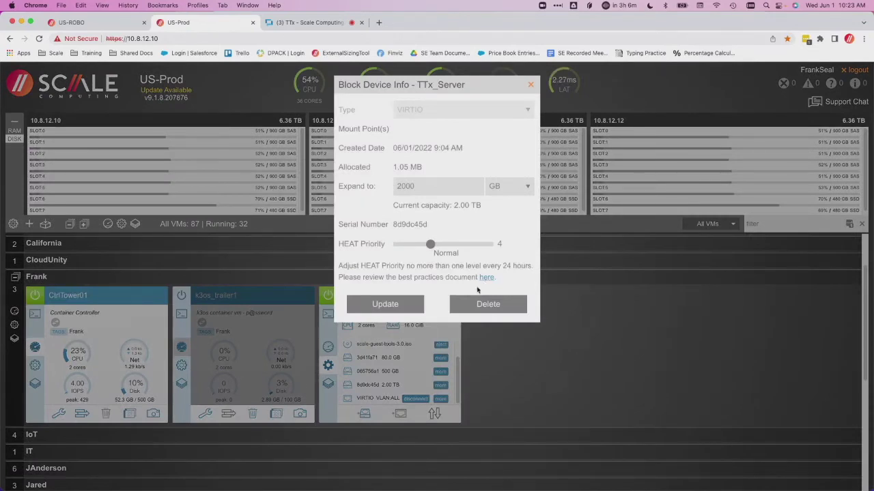
Slide the 2.00 TB disk's HEAT Priority from 4 down to Off, then close without saving
click(430, 244)
key(Left)
key(Left)
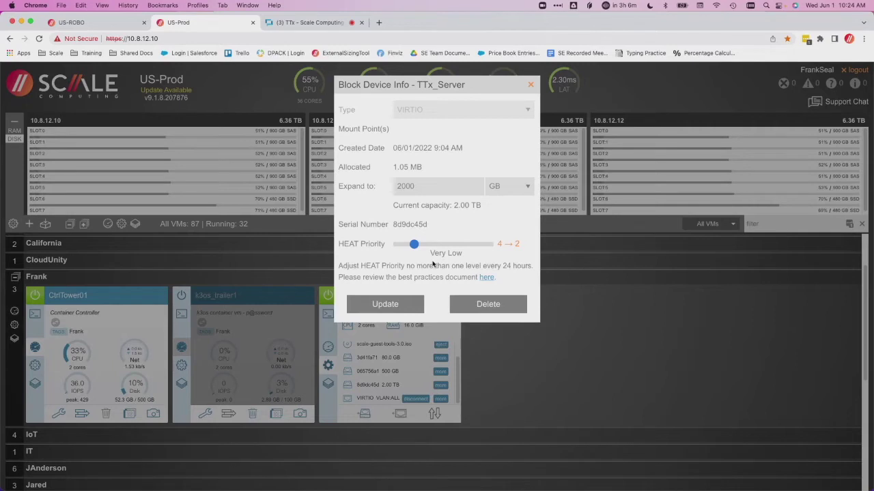
key(Left)
key(Left)
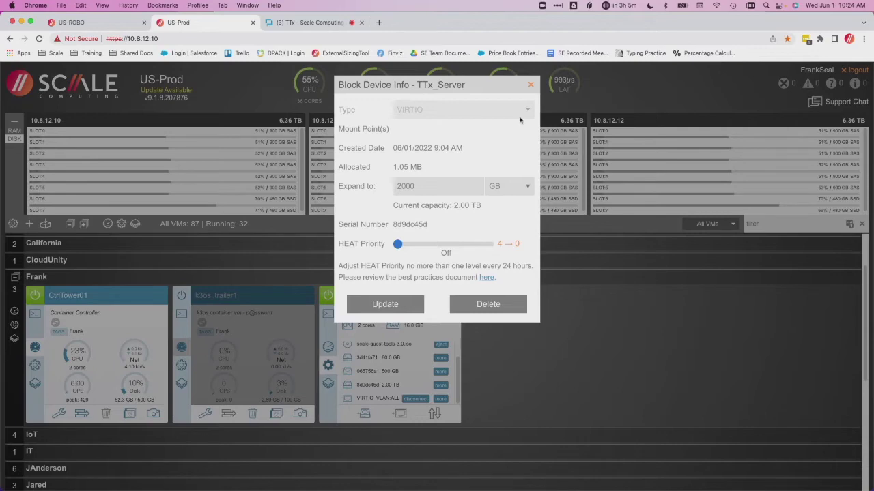
click(532, 86)
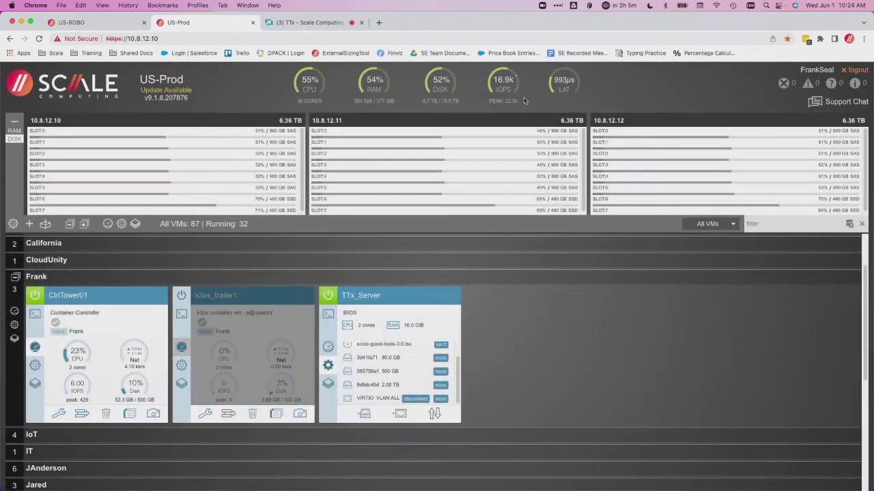
Try raising the 80 GB disk 3d41fa71's HEAT Priority to Extreme, then close without saving
click(440, 357)
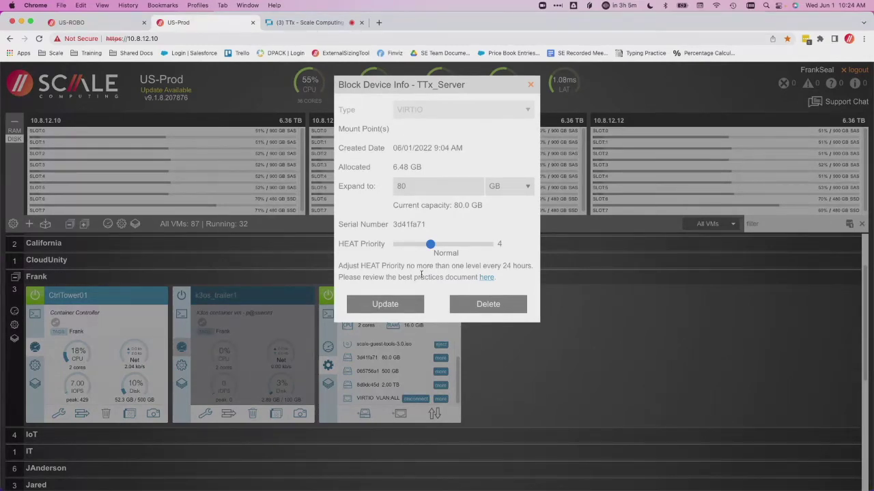
key(Right)
key(Right)
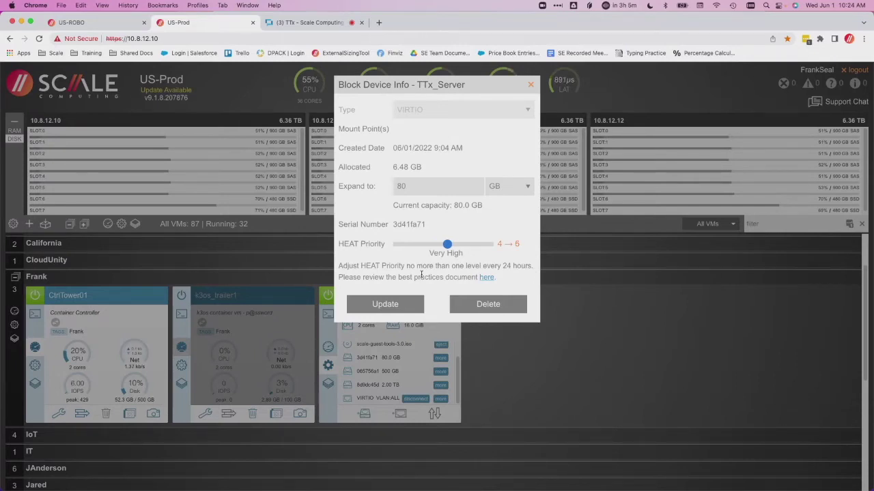
key(Right)
key(Right)
click(531, 87)
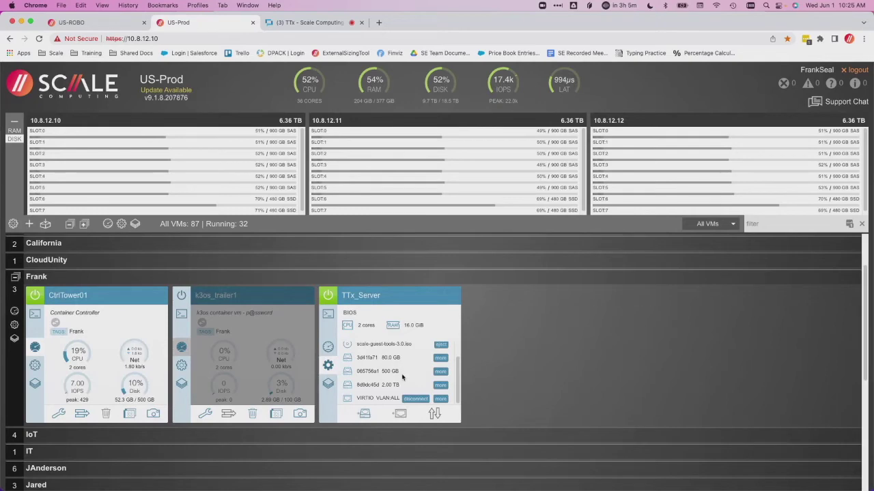
Push the 500 GB disk 065756a1's HEAT Priority from 4 up to 11, then close the dialog
click(439, 372)
click(430, 244)
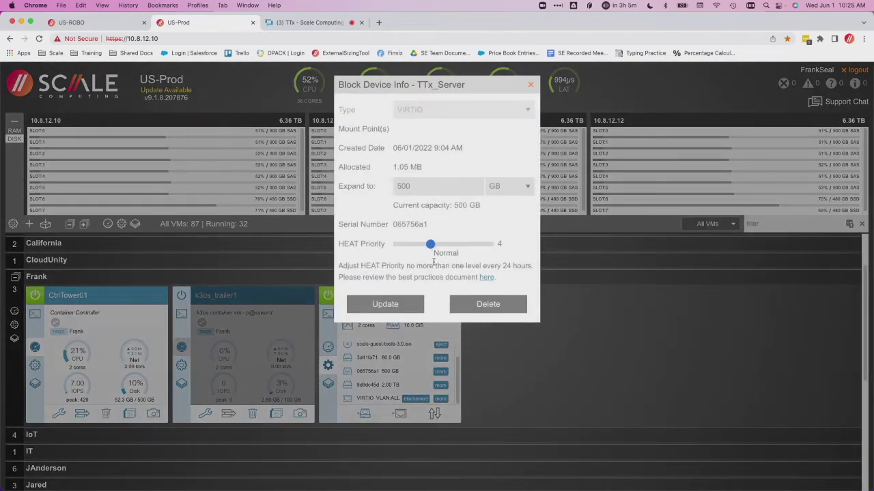
key(Right)
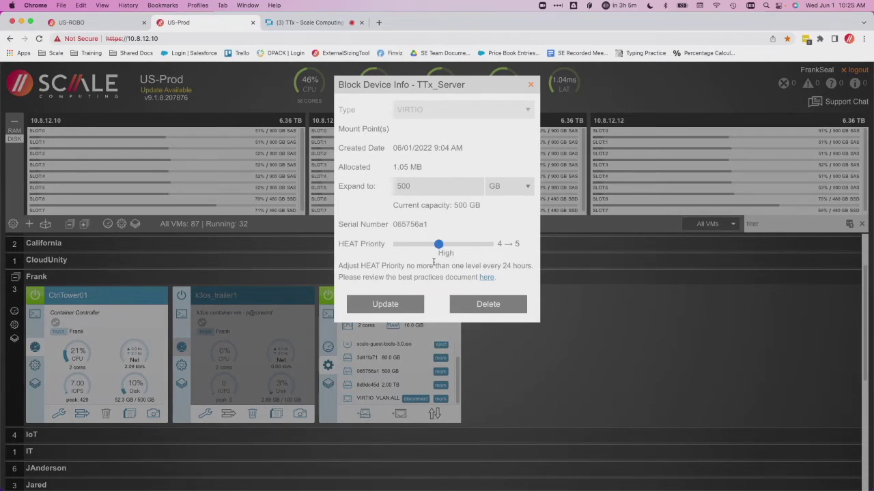
key(Right)
key(Right)
key(Right)
key(Right)
key(Right)
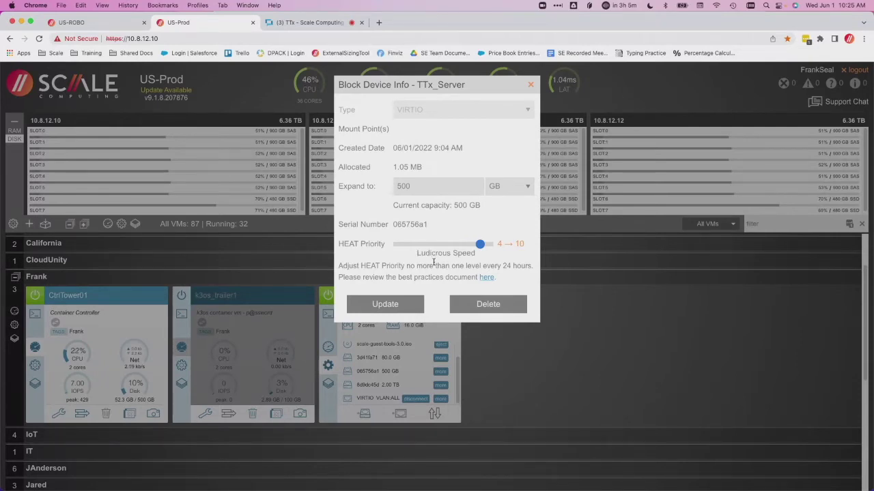
key(Right)
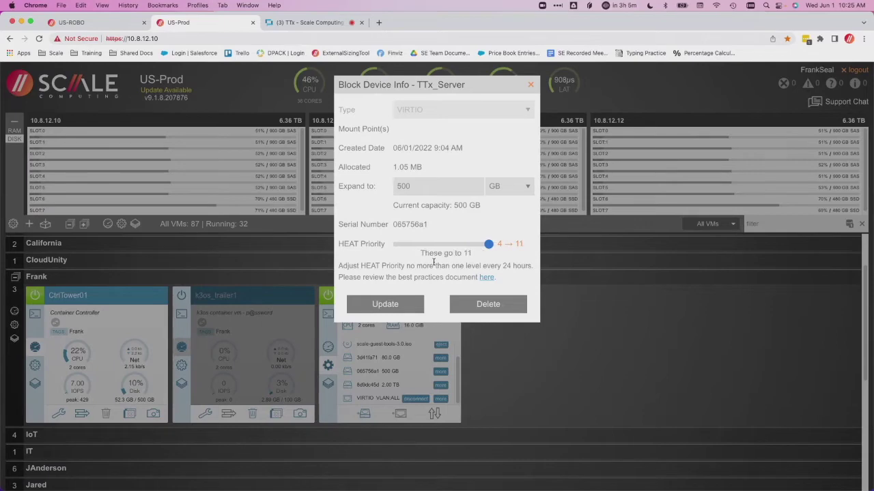
click(532, 85)
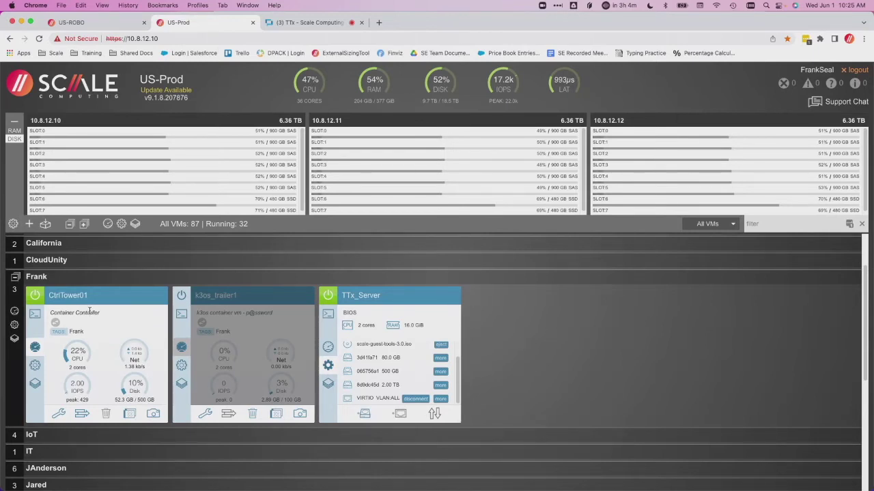
Open and cancel the Create VM form, then switch the node panels to RAM usage
click(30, 224)
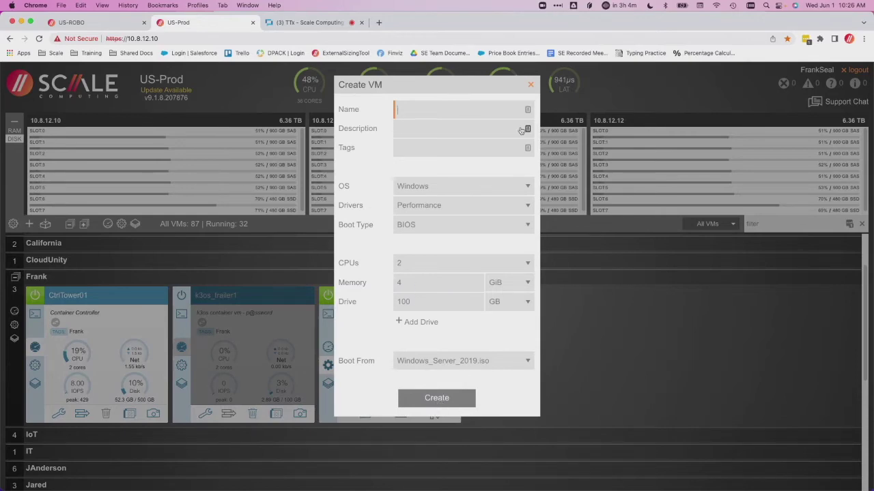
click(531, 86)
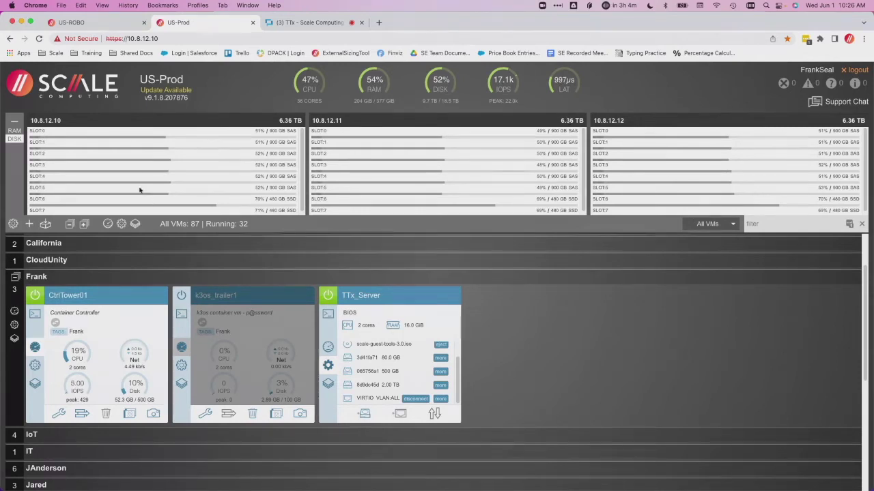
click(15, 131)
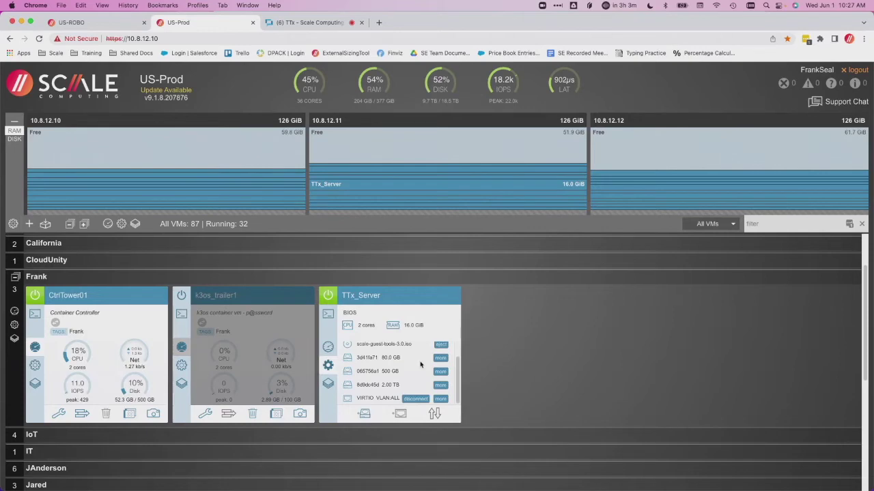
Change the 80 GB disk's Expand to size to 200 and apply the update
click(441, 358)
double_click(413, 186)
text(200)
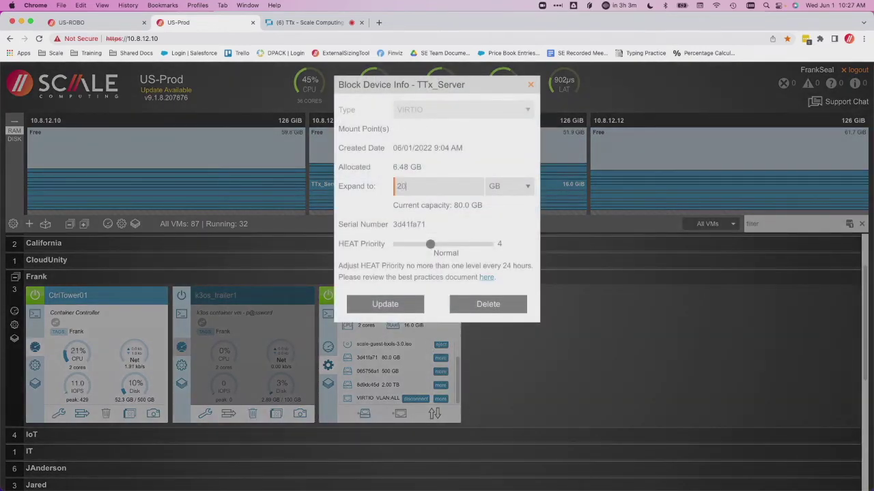
click(394, 305)
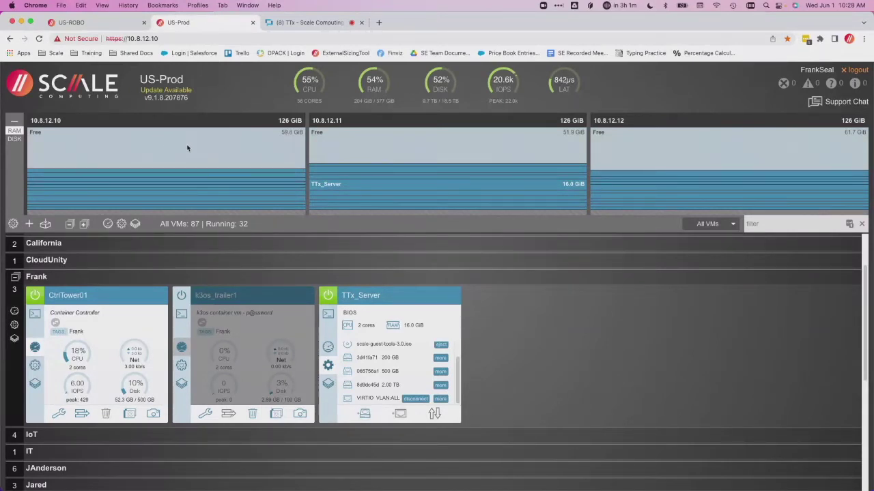
Toggle the node panels DISK, RAM, then DISK again to show SSD and SAS slot usage
click(15, 139)
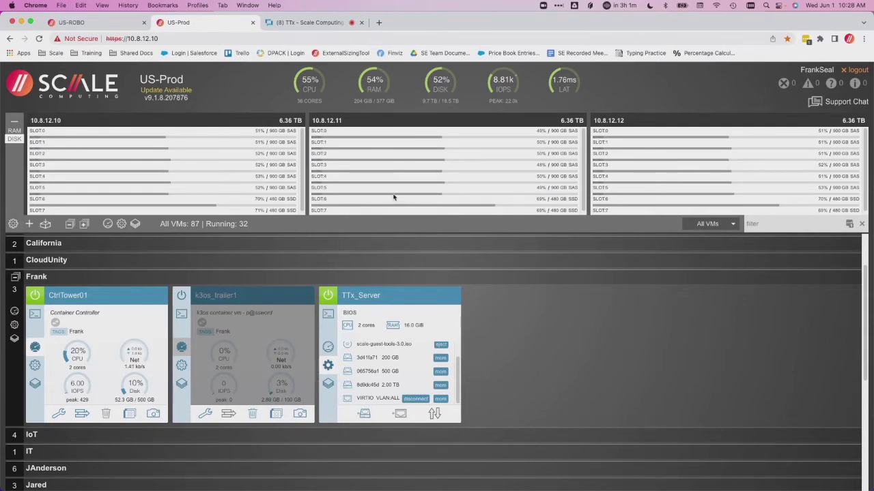
click(14, 131)
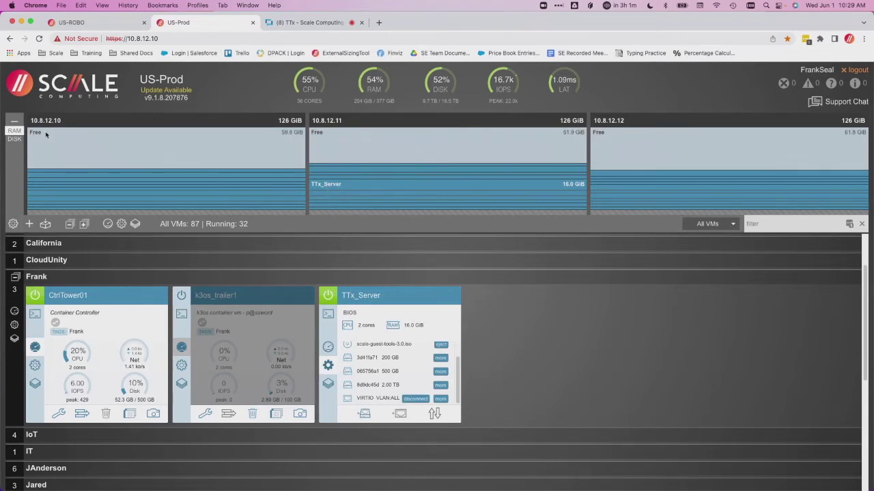
click(14, 139)
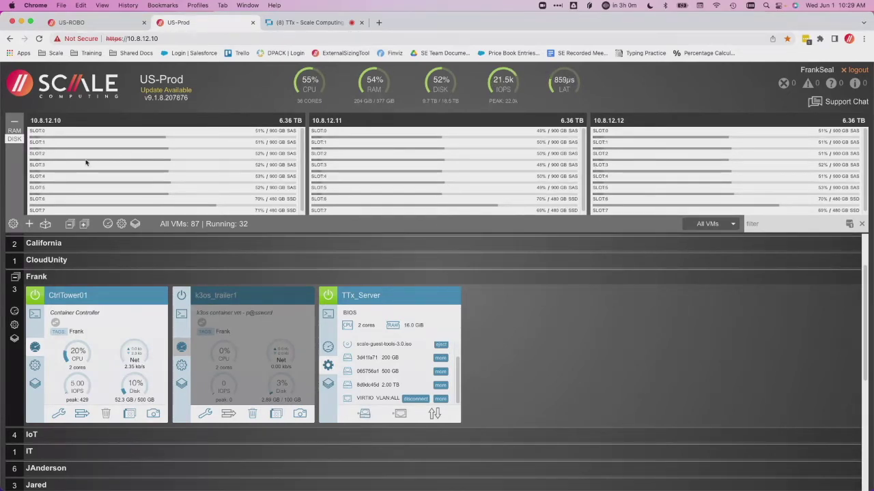
Switch the node panels to RAM usage, showing 59.8, 51.9 and 61.7 GiB free
mouse_move(86, 162)
click(14, 130)
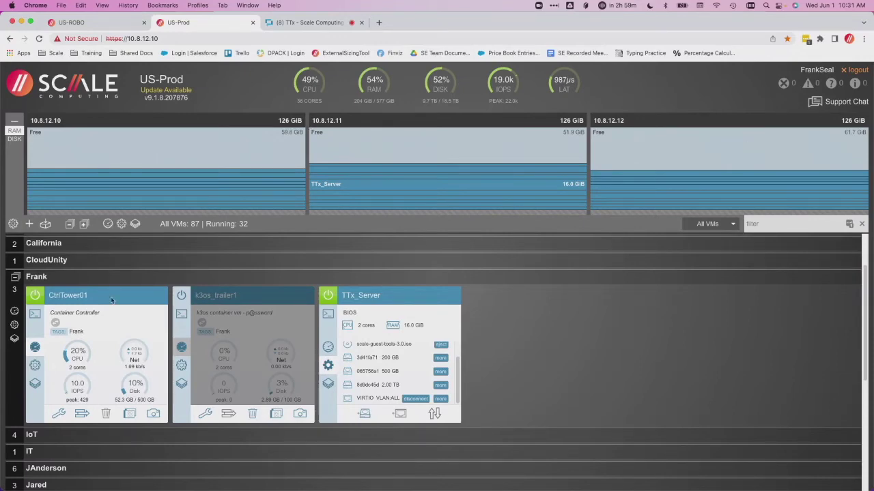
Open Control Center's Remote Clusters list, glance at the US-ROBO tab, and return to US-Prod
click(14, 225)
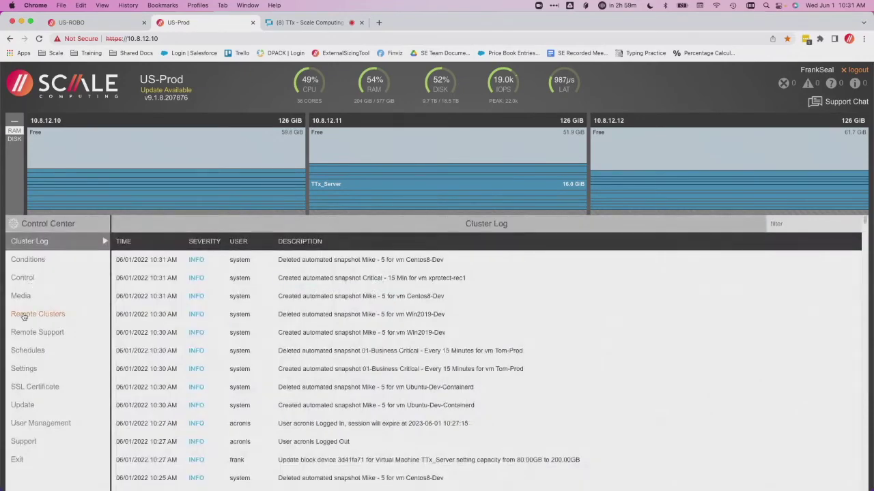
click(25, 315)
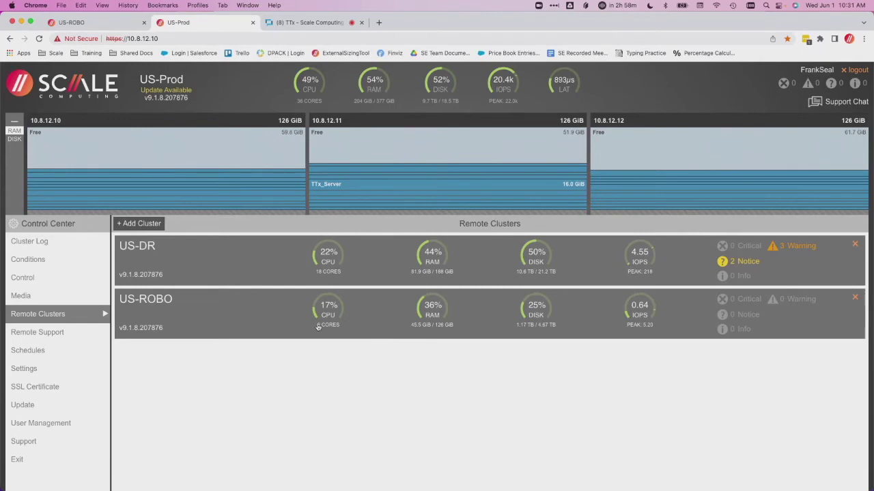
click(93, 25)
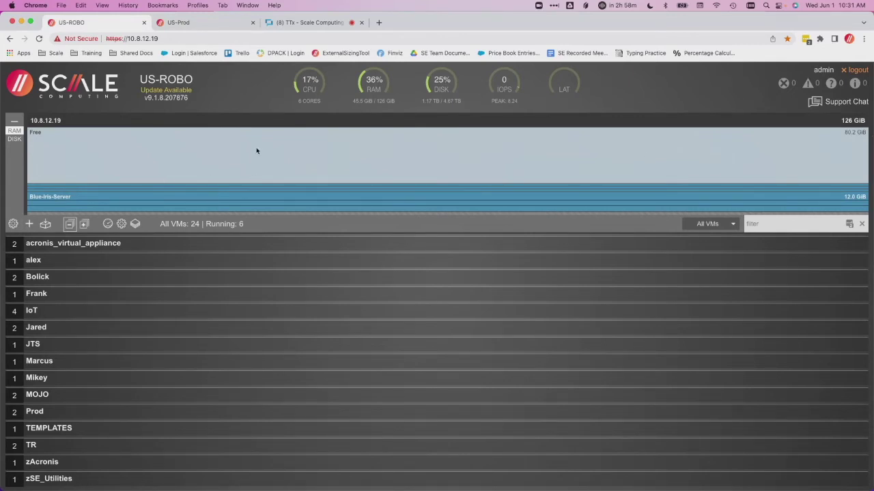
click(201, 26)
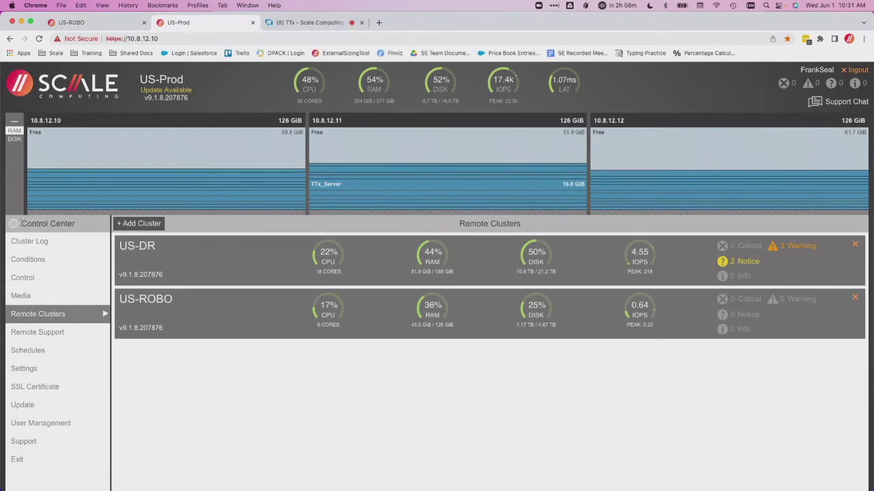
Close the Control Center to return to the VM list with TTx_Server's 200 GB, 500 GB and 2.00 TB disks
click(13, 224)
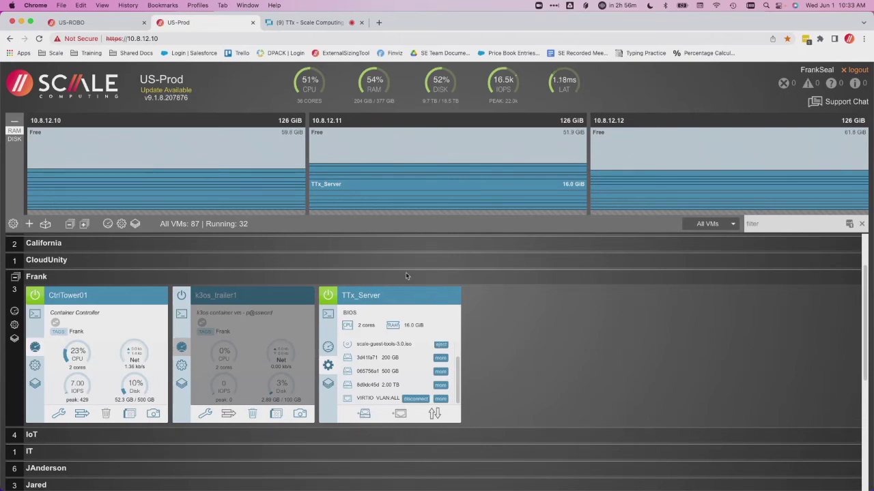
Open Remote Support in the Control Center, enter a support code for node 10.8.12.11, then clear it
click(13, 224)
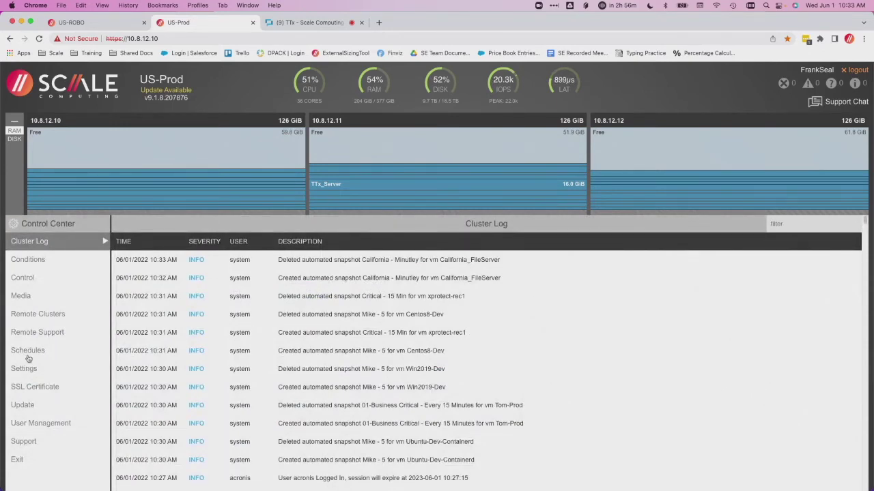
click(37, 333)
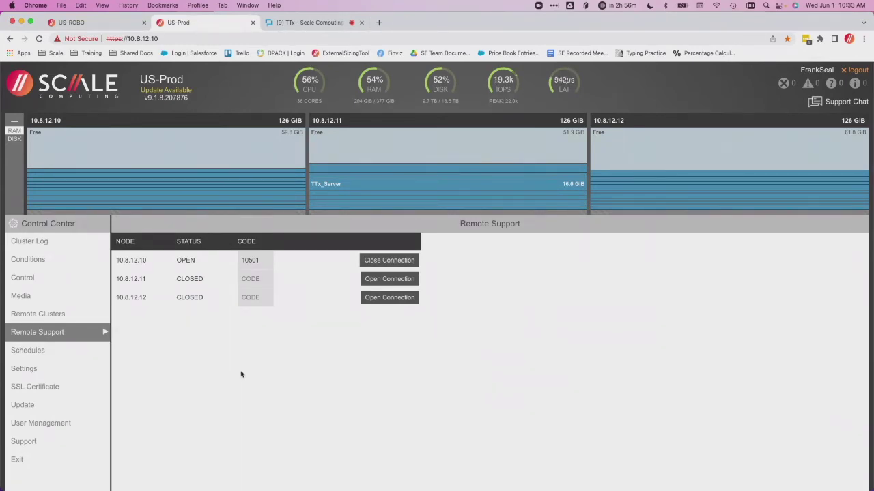
click(256, 281)
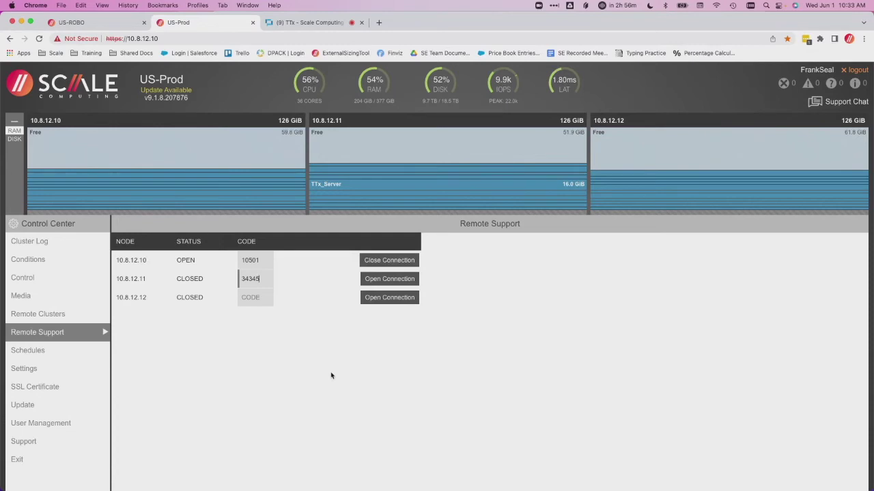
key(super+a)
key(BackSpace)
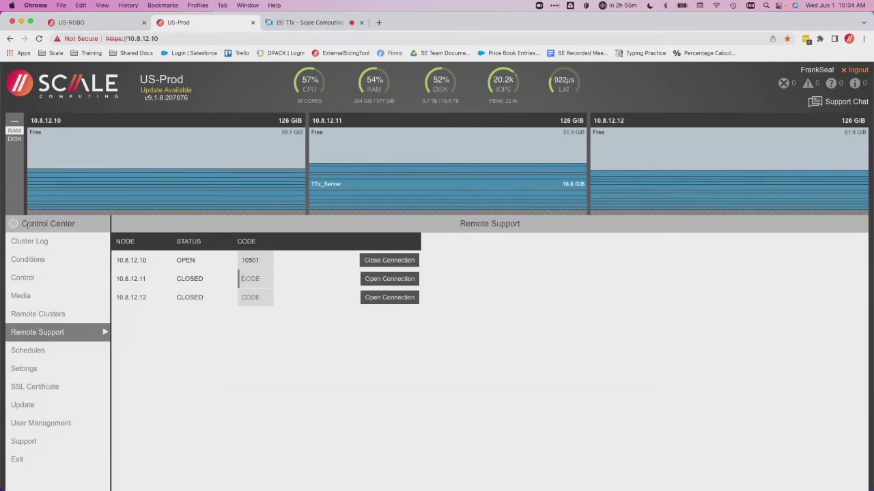
Close the Control Center to return to the US-Prod dashboard
click(13, 227)
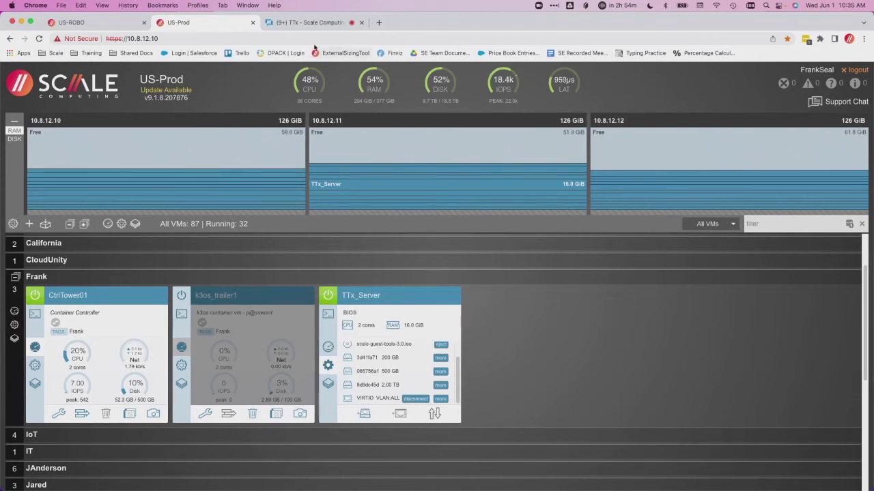
Switch to the TTx - Scale Computing Webinar browser tab in Maven
click(306, 25)
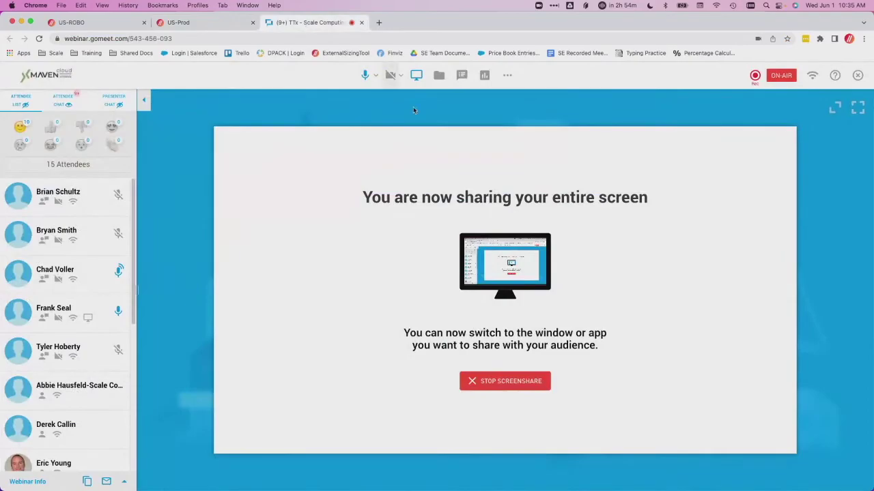